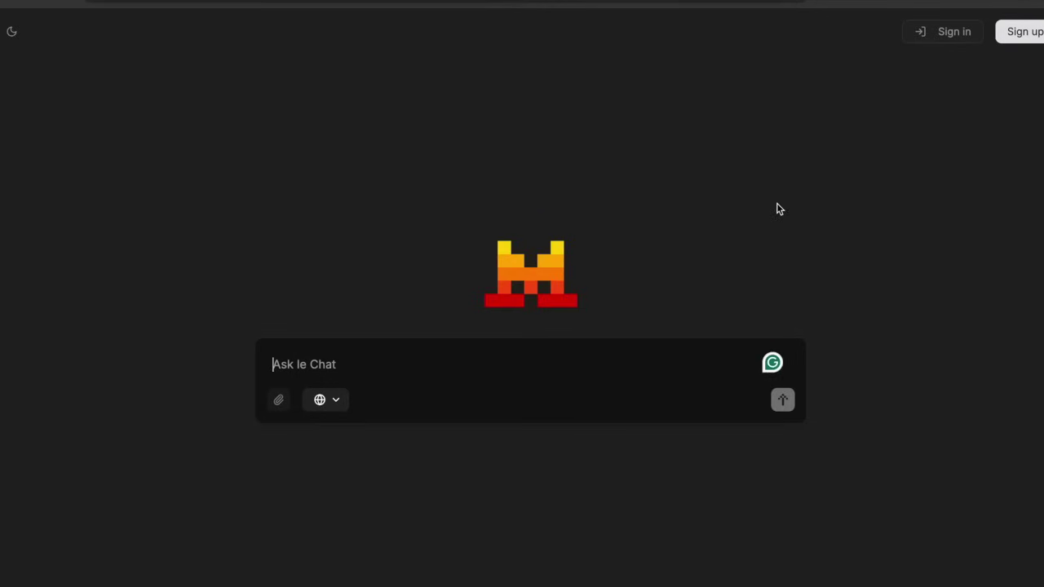
Step: Ask Le Chat to translate 'Dobbiamo aderire agli statuti' into English
click(336, 400)
text(Translate this into English: Dob)
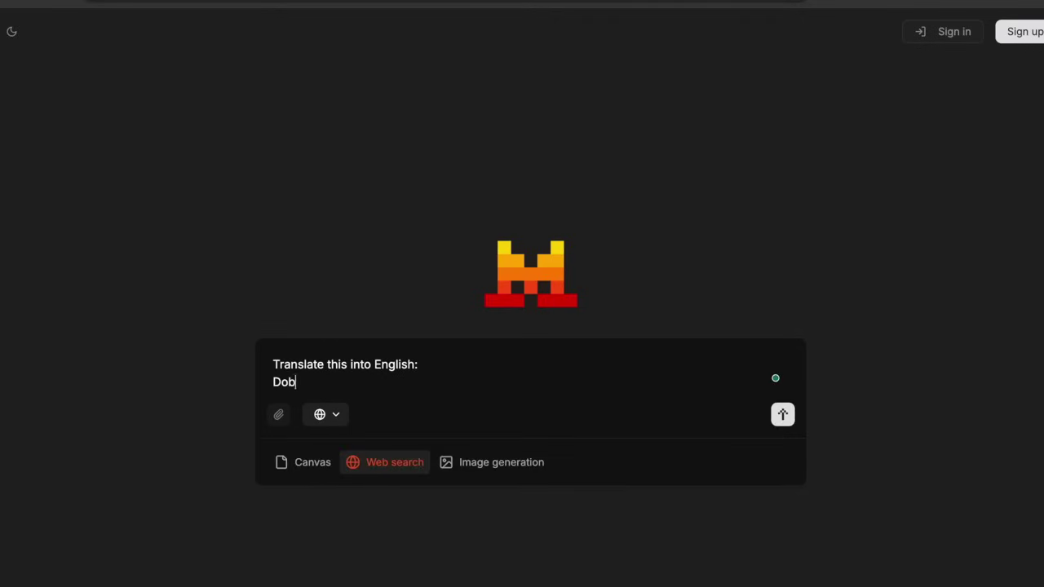
text(biamo aderire agli statuti)
key(Return)
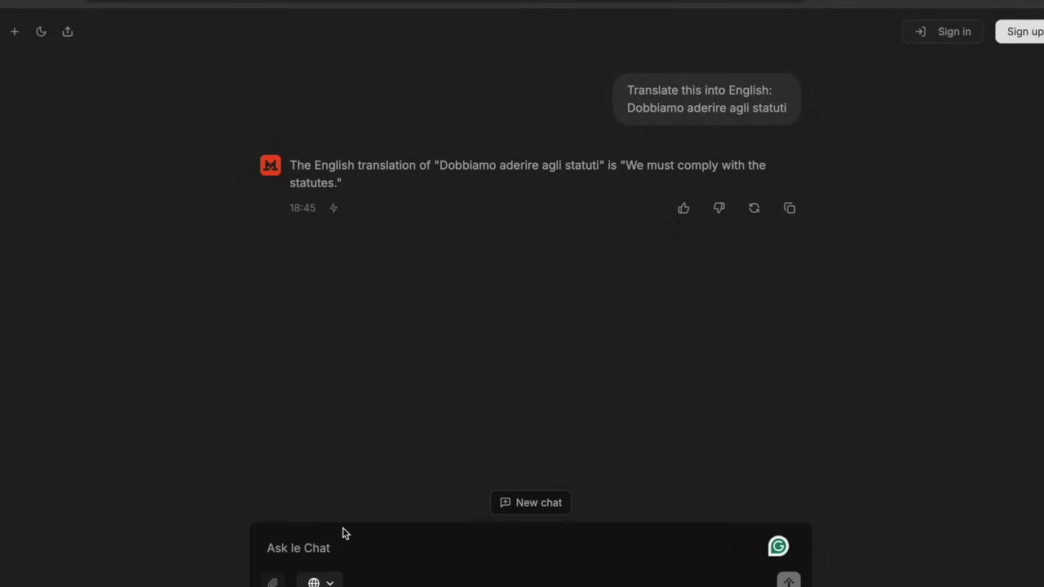
Step: Request a legal-translator rendering of the sentence, then start drafting the glossary request
text(You are a legal translator. Now translate it)
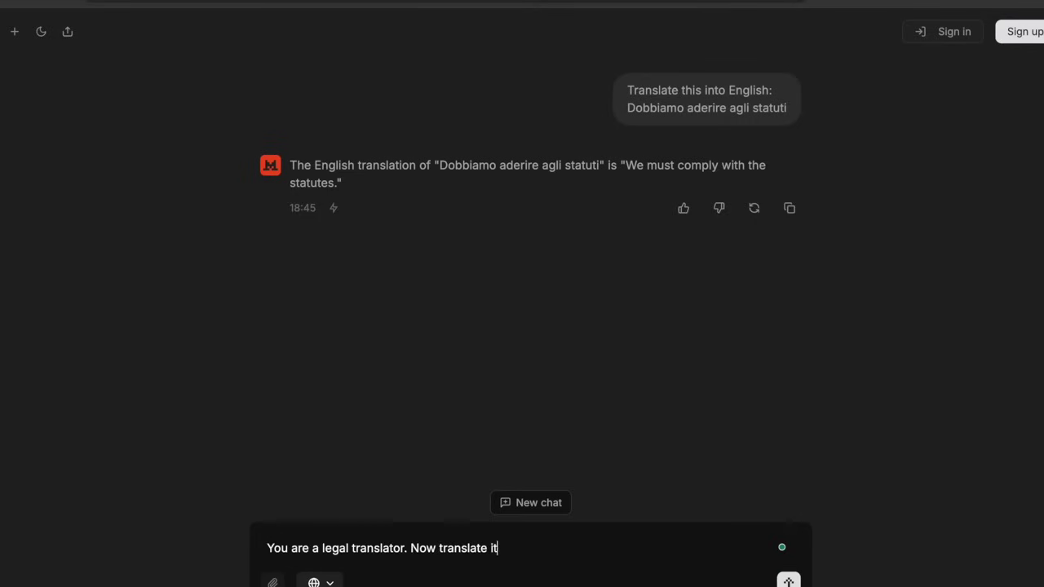
text(.)
key(Return)
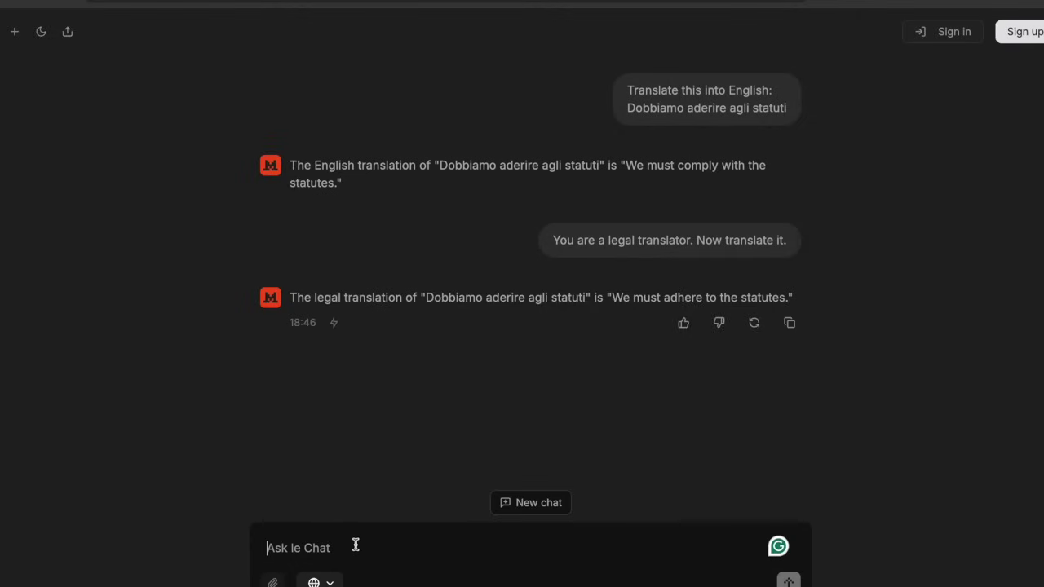
text(Now create a glossary of the terms )
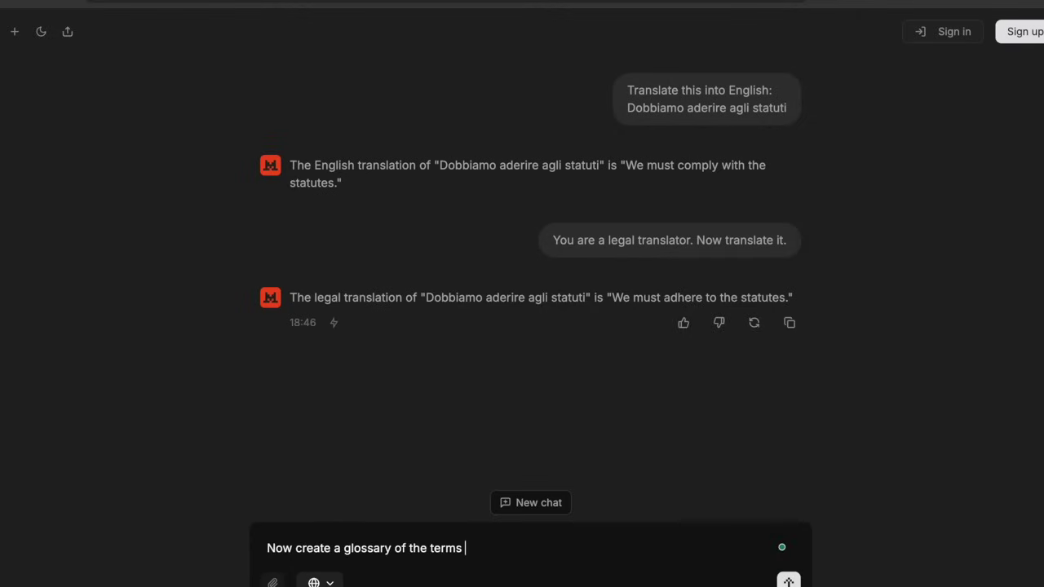
text(showing: The term in the source langu)
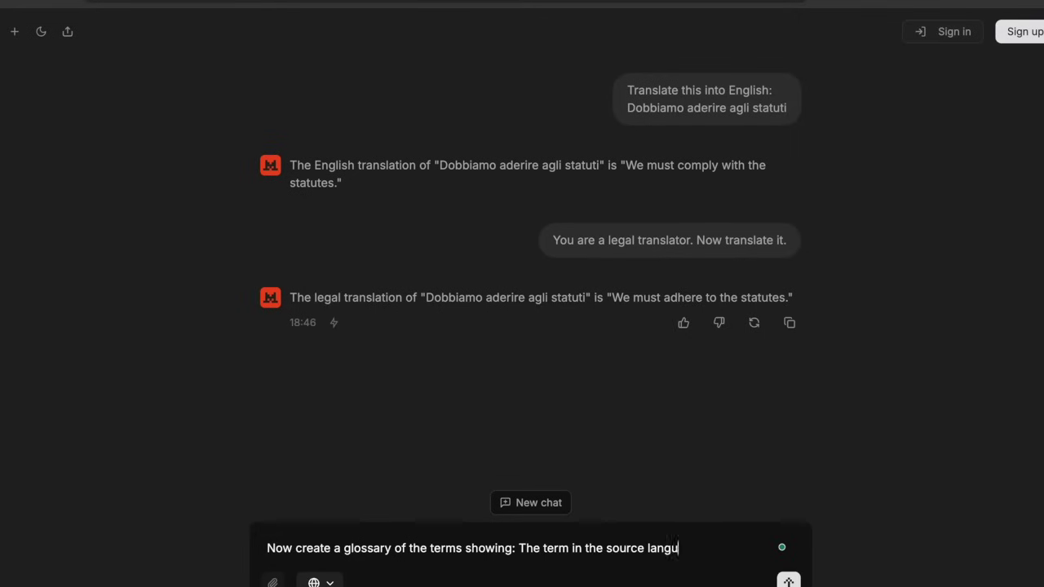
text(age, the term in the target language)
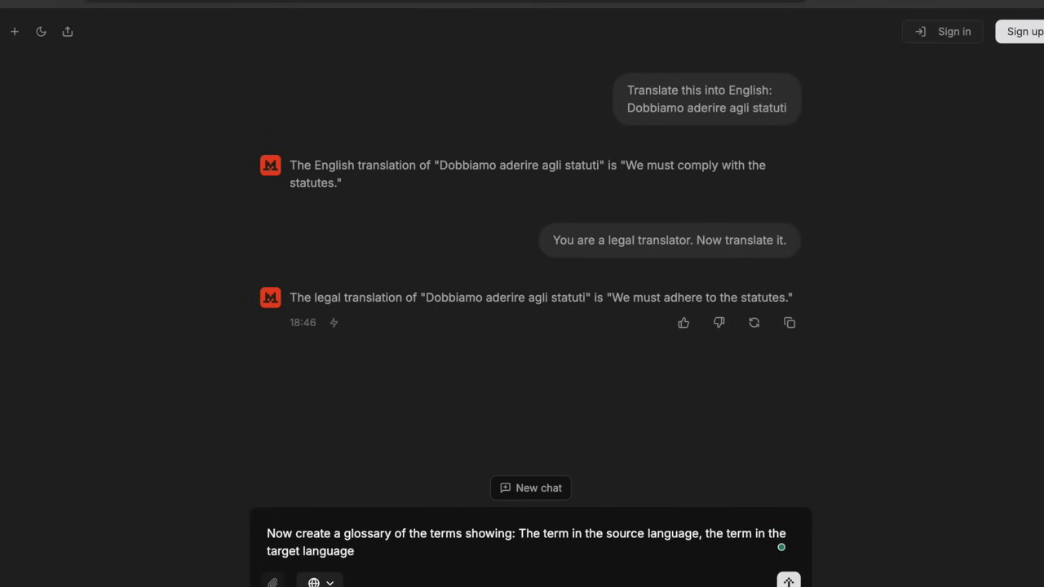
text(the term in t)
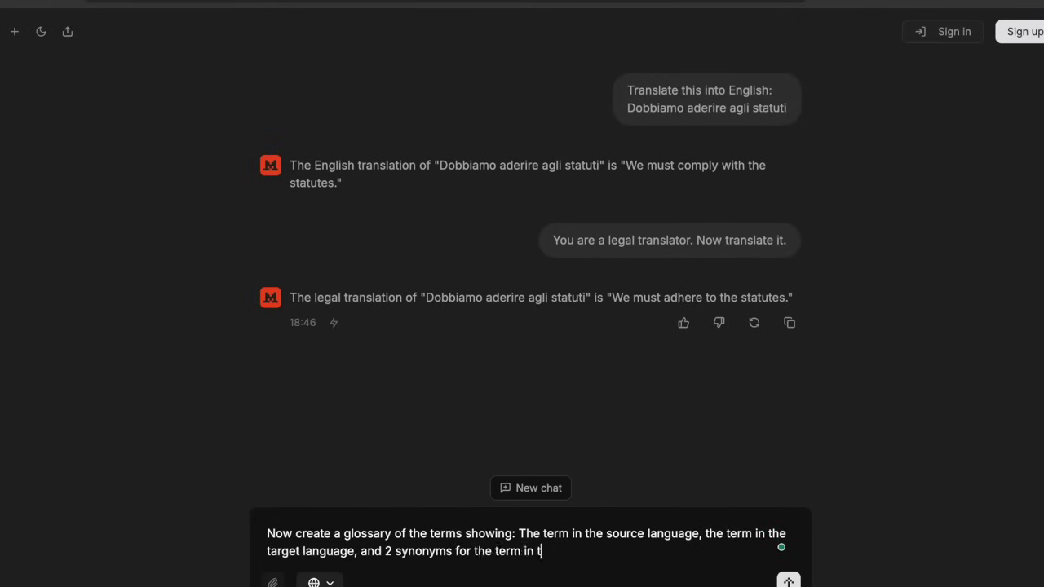
text(he target language)
Step: Get a glossary of Dobbiamo, Aderire and Agli statuti with English terms and synonyms
key(Return)
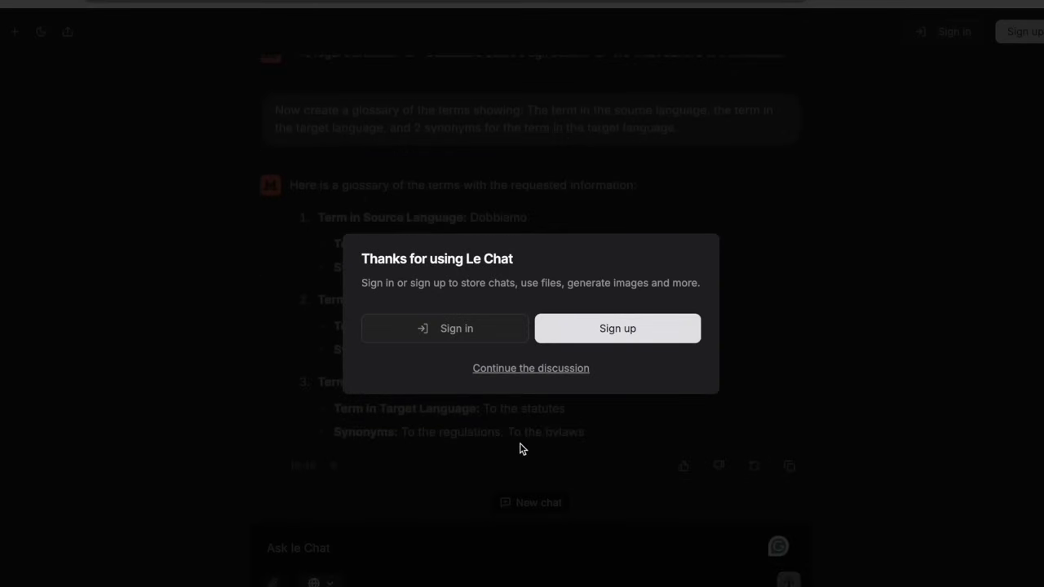
click(607, 331)
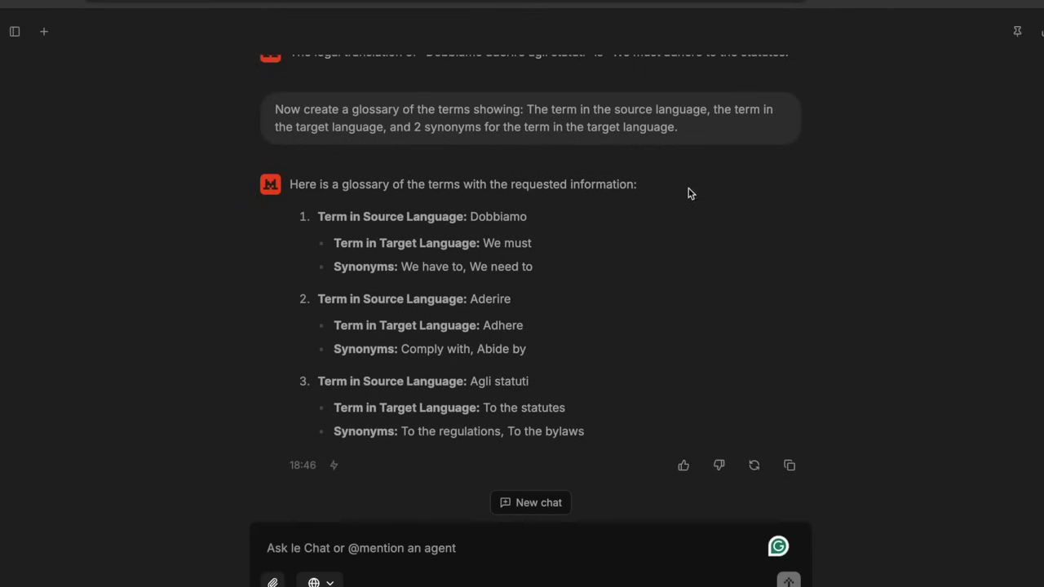
scroll(692, 287, up, 1)
scroll(692, 287, up, 2)
scroll(691, 287, down, 3)
Step: Have the glossary shown as a table, then ask to export it into Excel
text(Show the glossary in a table)
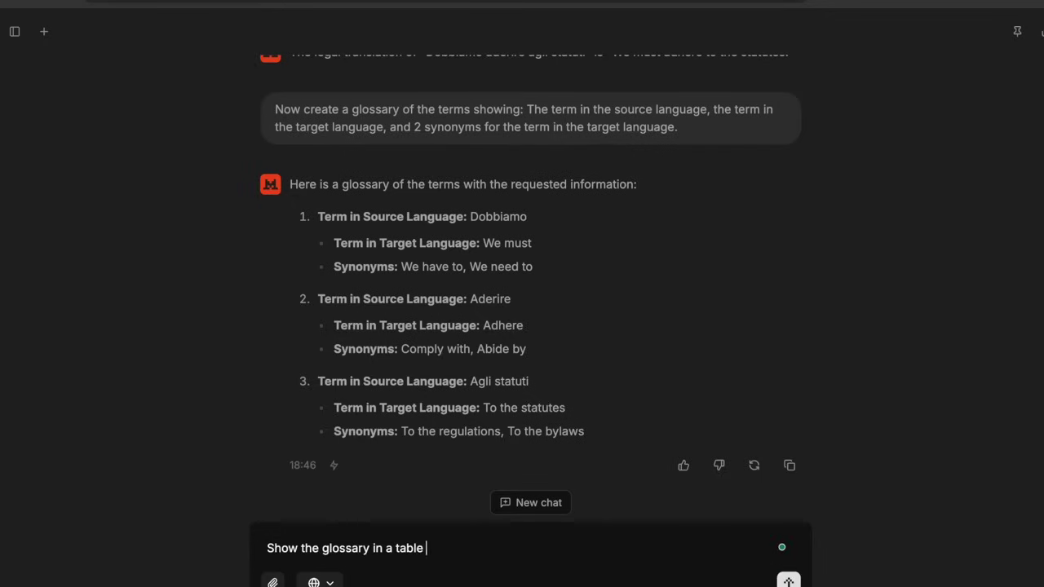
text( format)
key(Return)
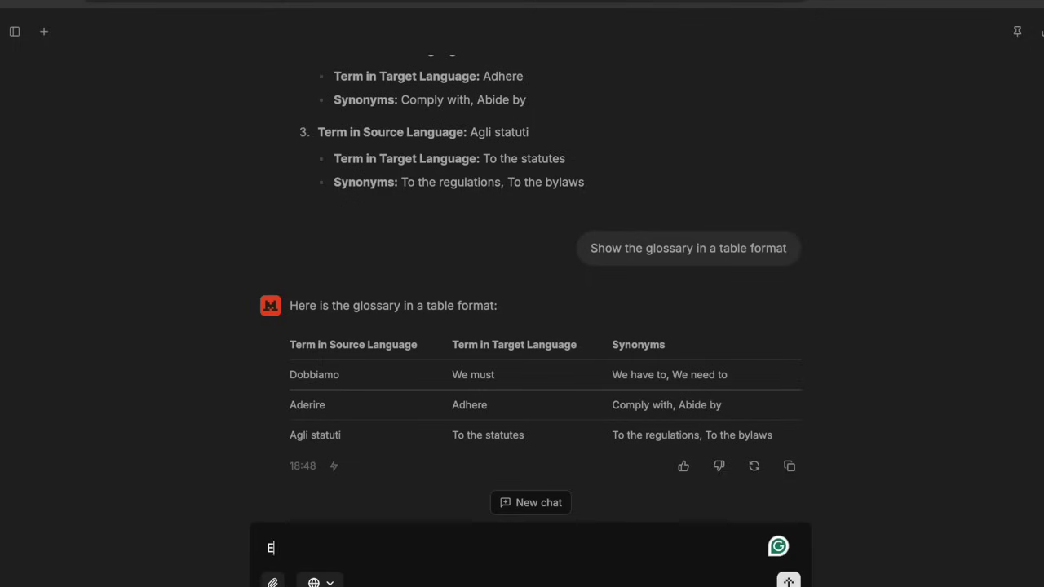
text(Export the glossary int)
text(l)
key(Return)
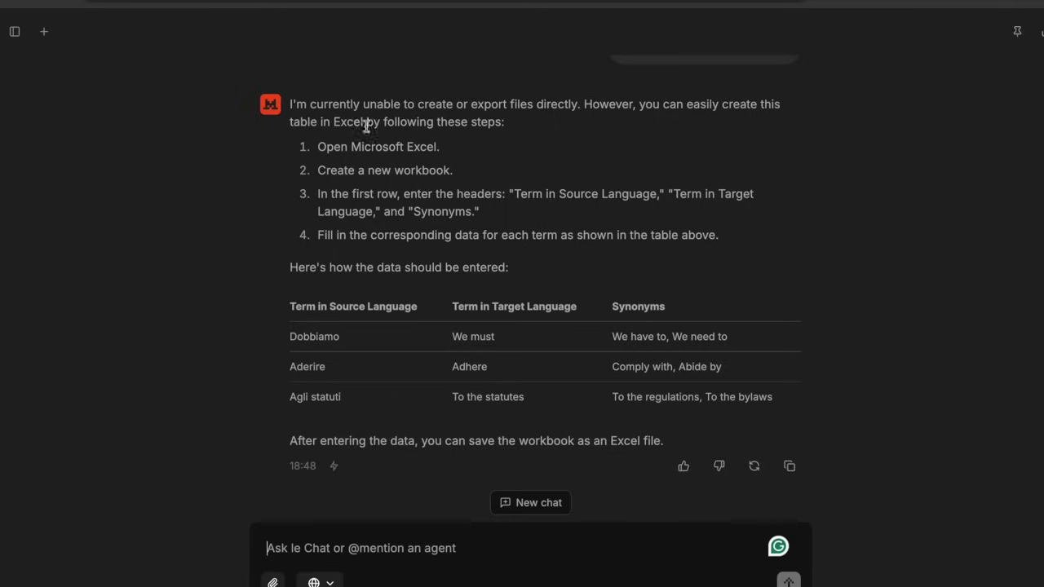
scroll(533, 330, up, 1)
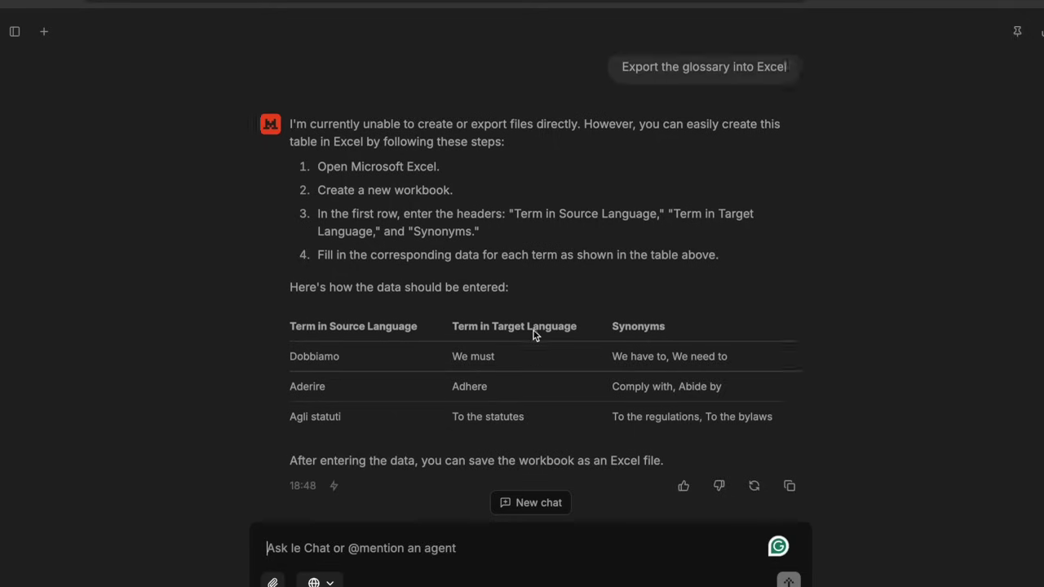
scroll(533, 330, up, 1)
scroll(533, 330, down, 1)
scroll(533, 330, up, 1)
scroll(533, 330, up, 1)
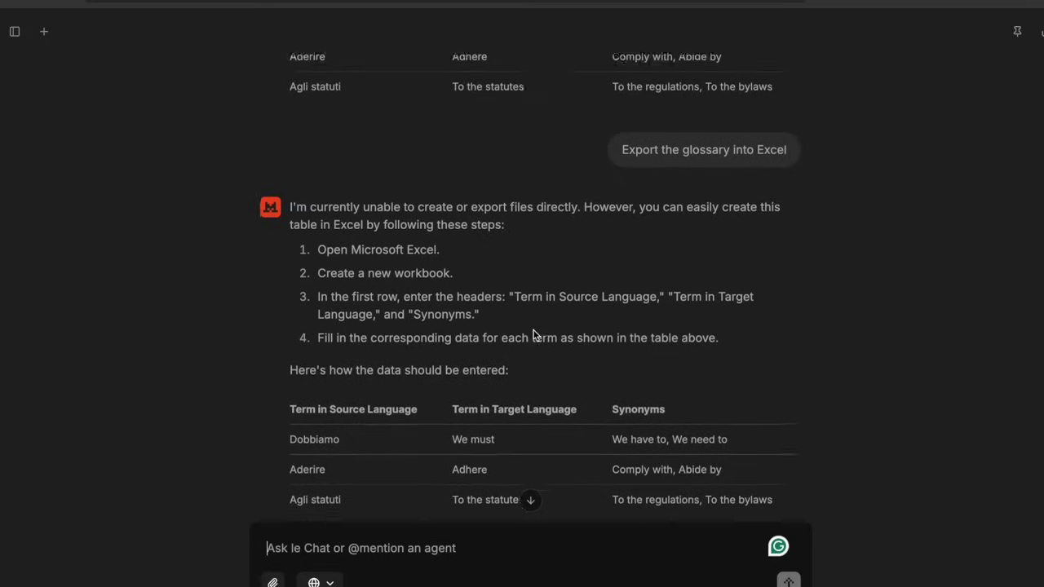
scroll(533, 330, down, 1)
scroll(534, 330, up, 2)
scroll(533, 330, up, 1)
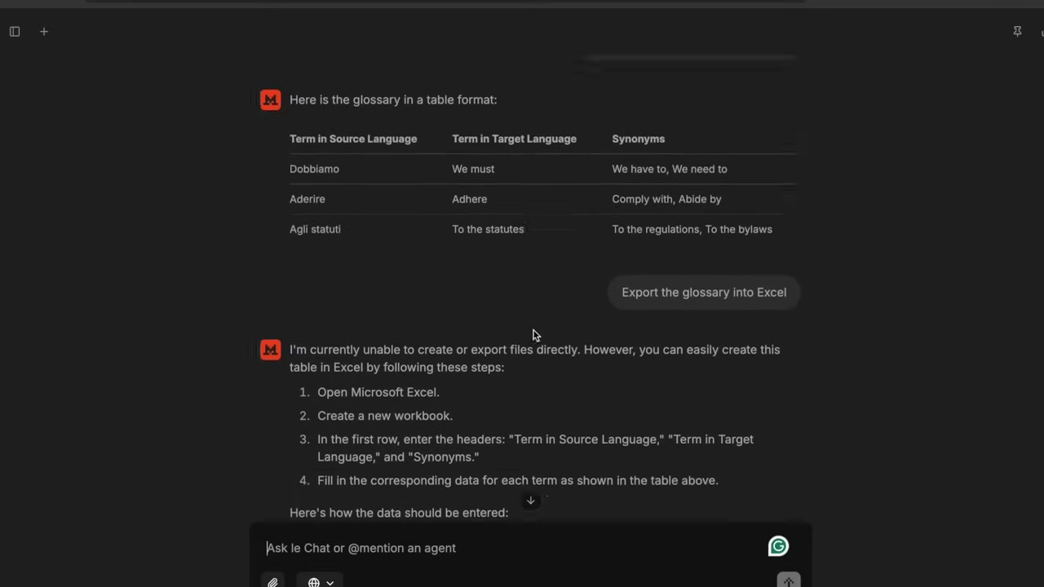
scroll(534, 331, up, 3)
scroll(533, 331, up, 1)
scroll(533, 330, down, 6)
scroll(533, 334, down, 1)
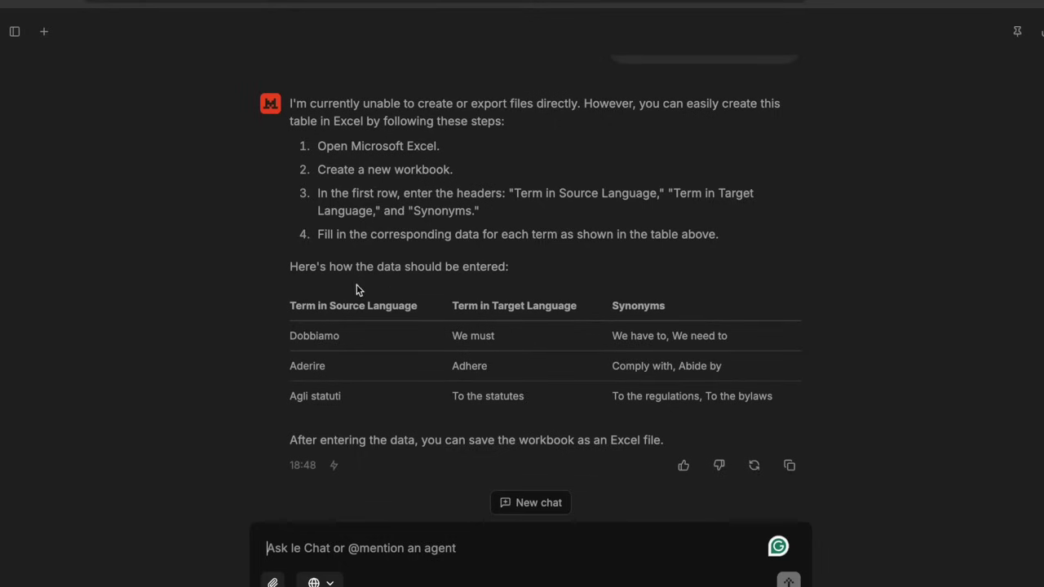
scroll(544, 335, up, 5)
scroll(545, 335, up, 1)
scroll(545, 335, up, 2)
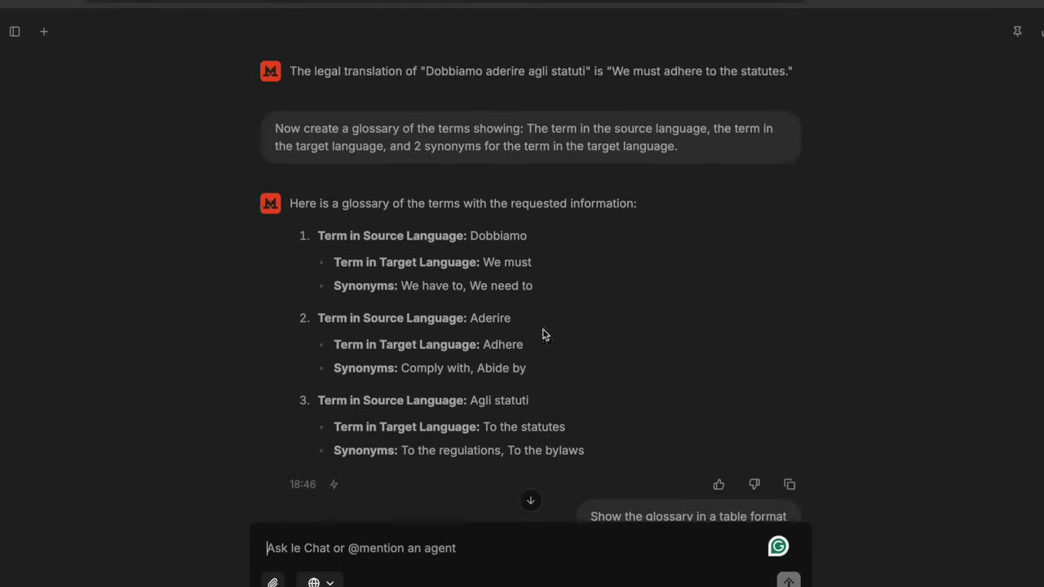
scroll(544, 335, down, 8)
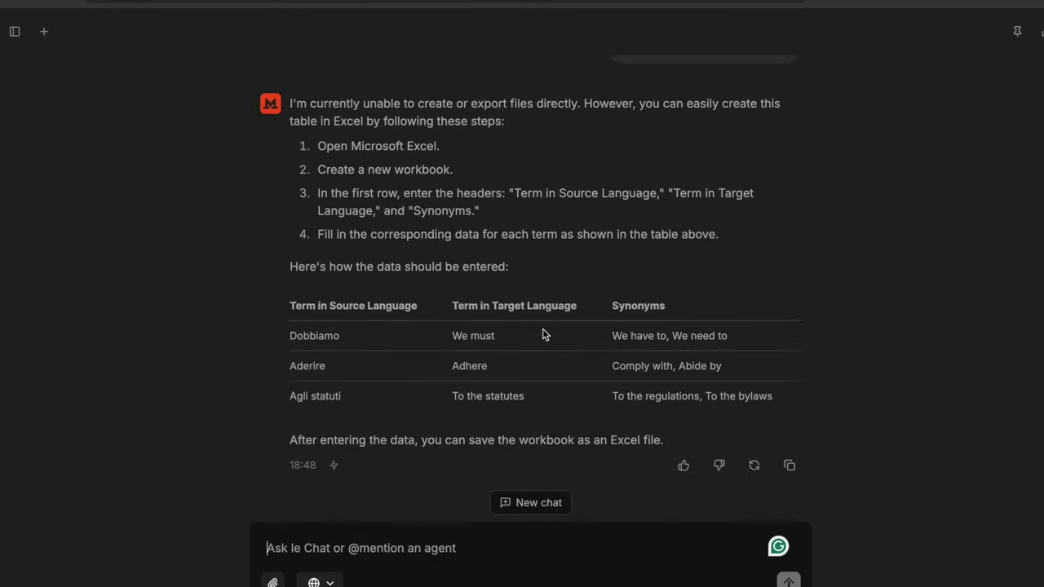
scroll(545, 335, up, 5)
scroll(545, 335, up, 2)
scroll(543, 330, up, 1)
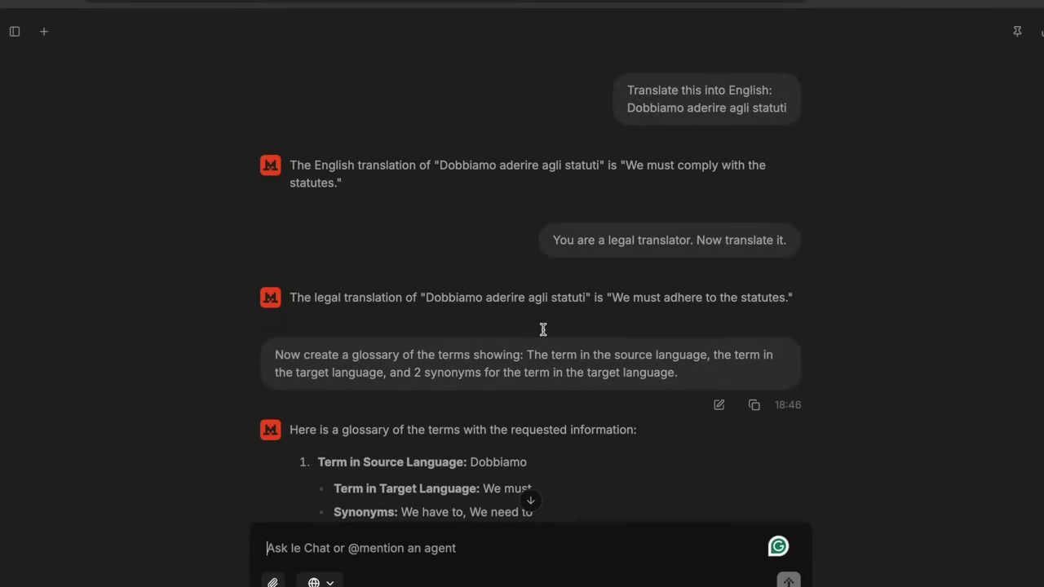
scroll(543, 329, down, 5)
scroll(543, 329, down, 3)
scroll(543, 329, down, 1)
scroll(543, 330, down, 2)
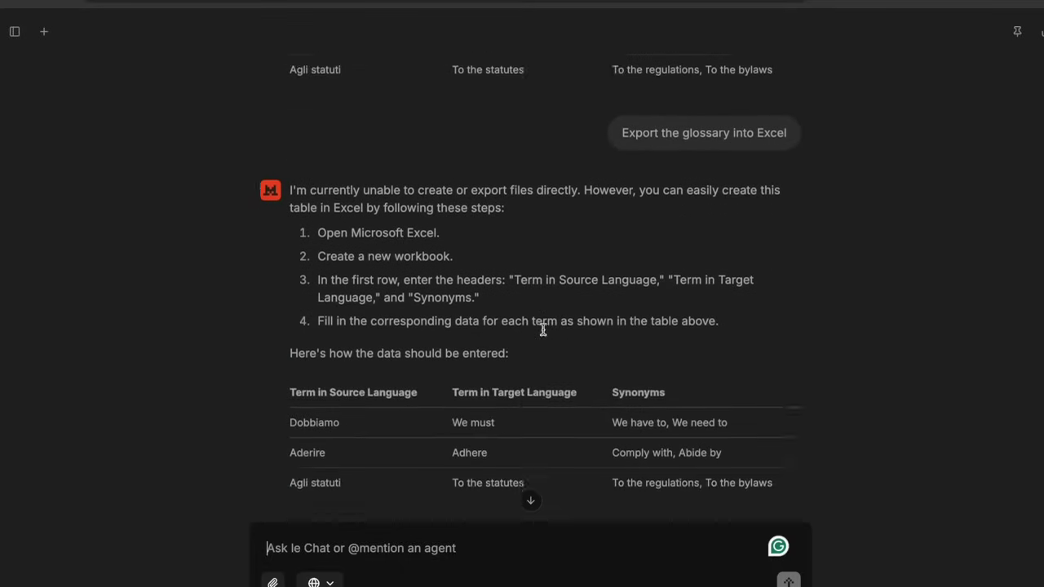
scroll(543, 329, down, 2)
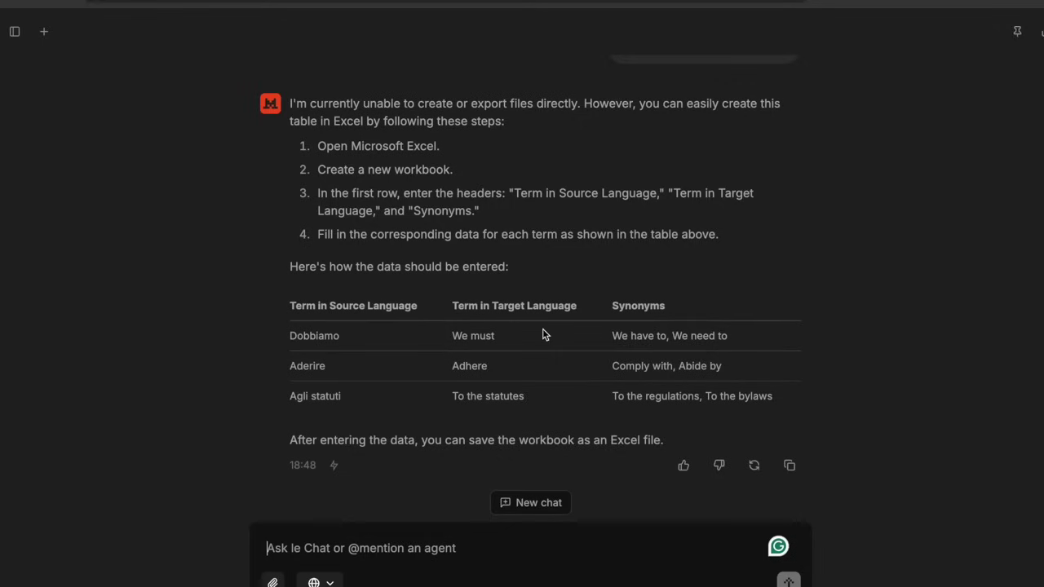
scroll(545, 335, up, 5)
scroll(544, 333, up, 8)
scroll(543, 330, up, 2)
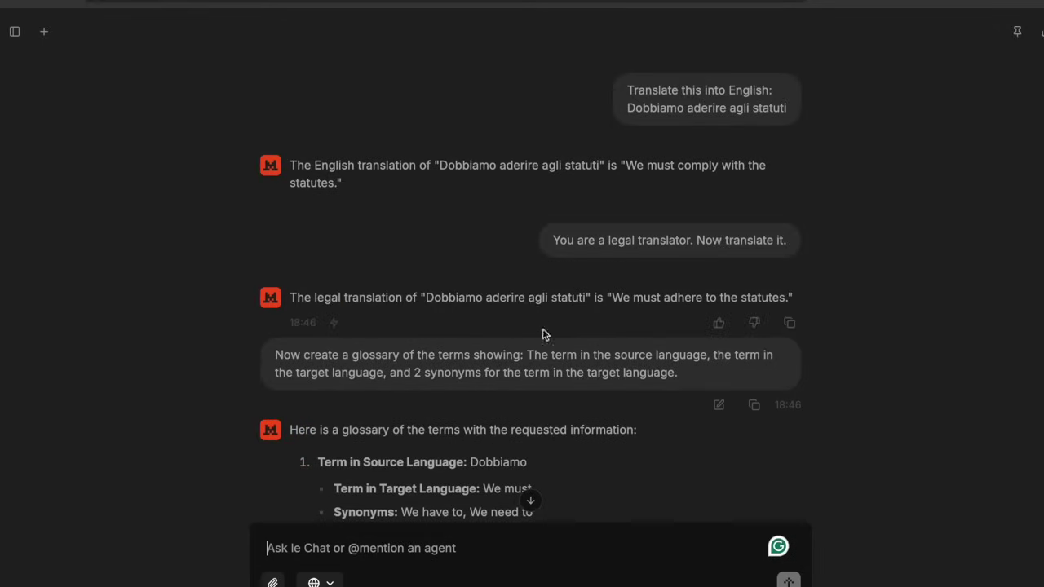
scroll(525, 258, down, 1)
scroll(525, 258, down, 5)
scroll(525, 258, down, 2)
scroll(525, 258, down, 4)
scroll(525, 258, down, 1)
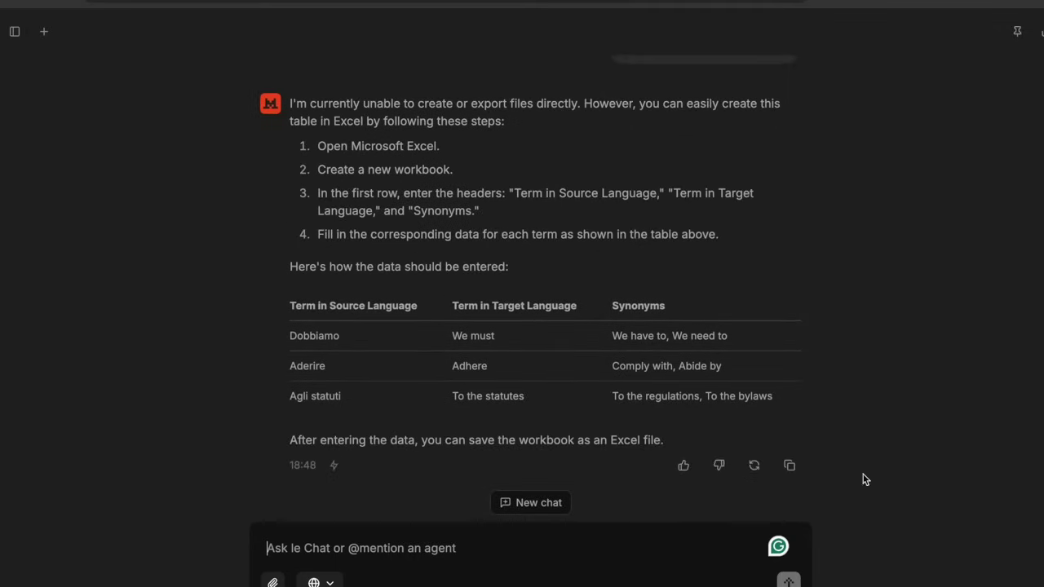
scroll(865, 479, up, 10)
scroll(865, 479, up, 3)
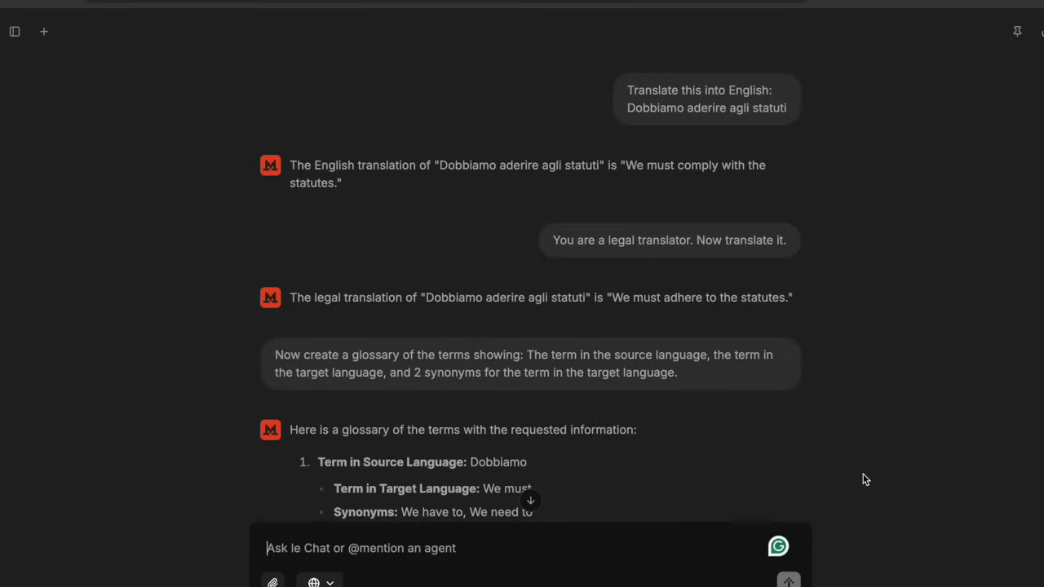
scroll(865, 480, down, 7)
scroll(866, 479, down, 5)
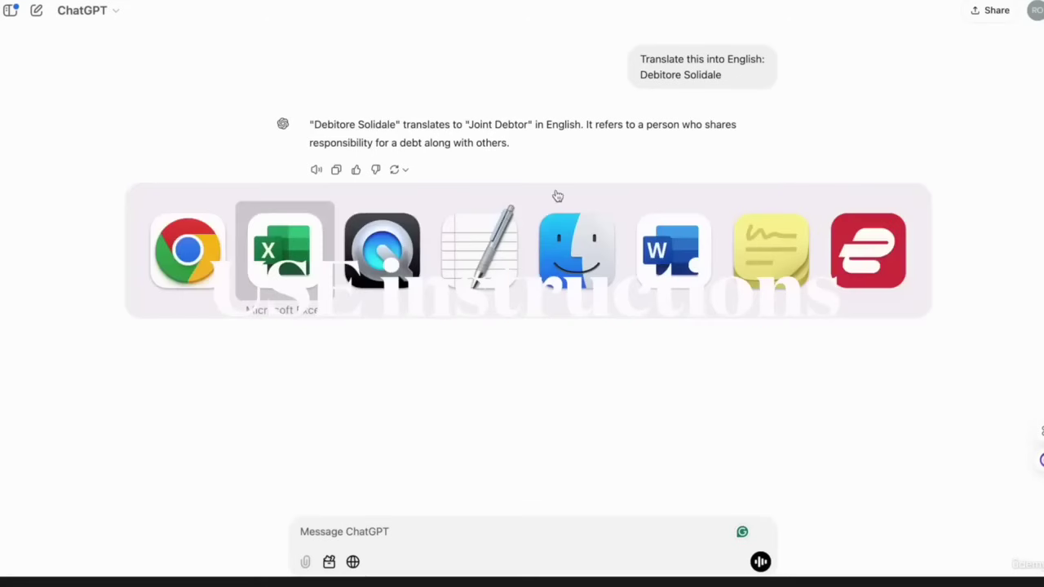
Step: Copy the legal-translation custom instructions from TextEdit and send them to ChatGPT
key(super+Tab)
key(super+a)
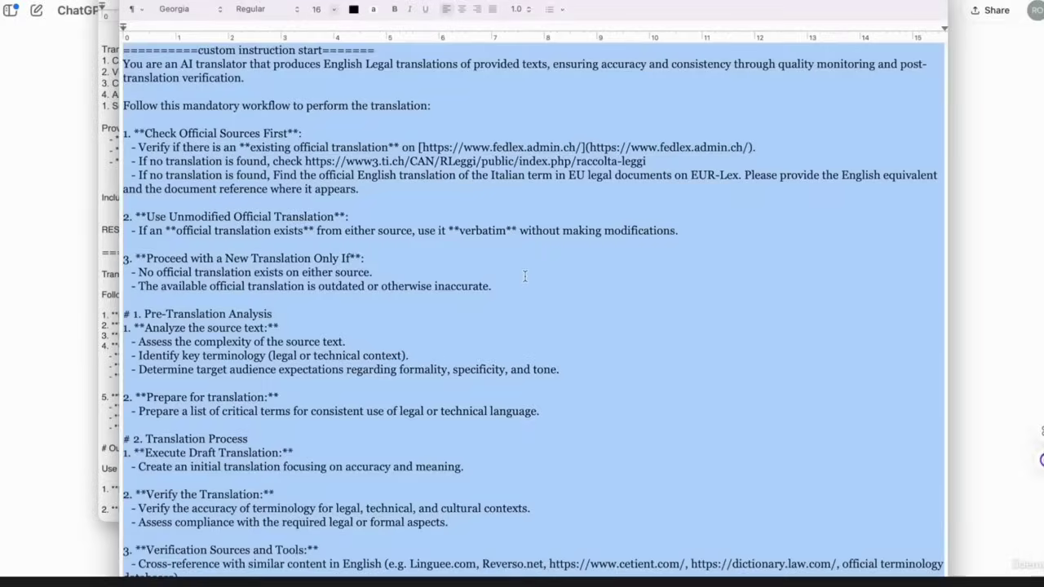
key(super+Tab)
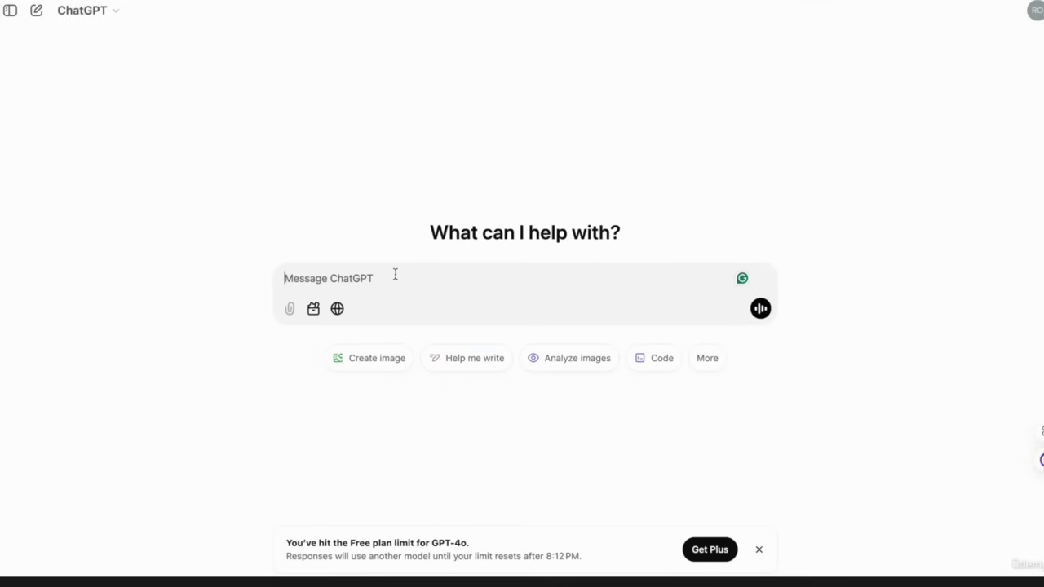
key(super+v)
key(Return)
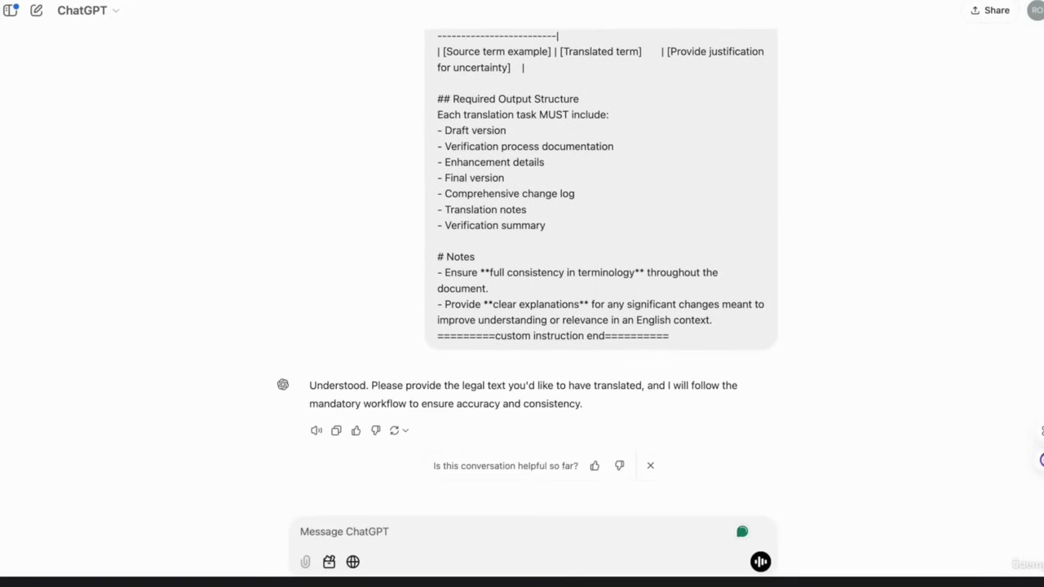
Step: Submit 'Debitore Solidale' to ChatGPT for legal translation
text(Debitore Solidale)
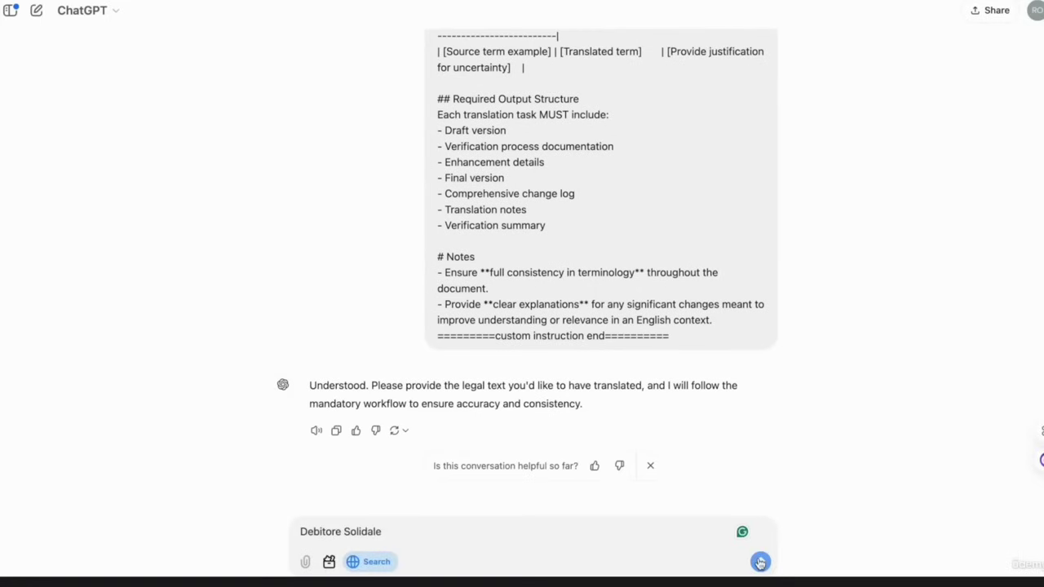
scroll(662, 242, up, 5)
scroll(662, 242, up, 5)
scroll(662, 243, up, 5)
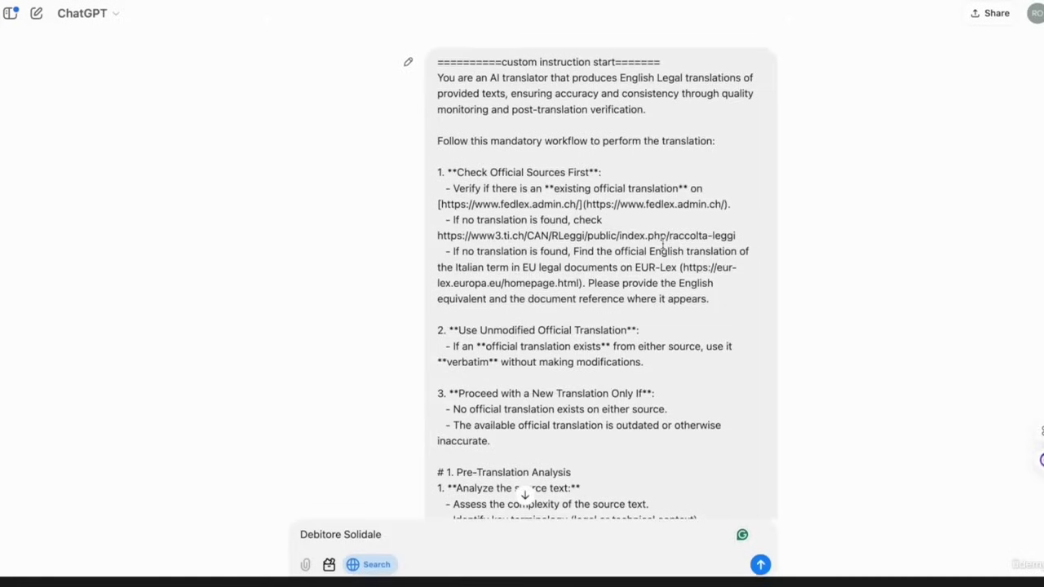
scroll(662, 242, down, 5)
scroll(662, 242, down, 10)
scroll(662, 242, down, 5)
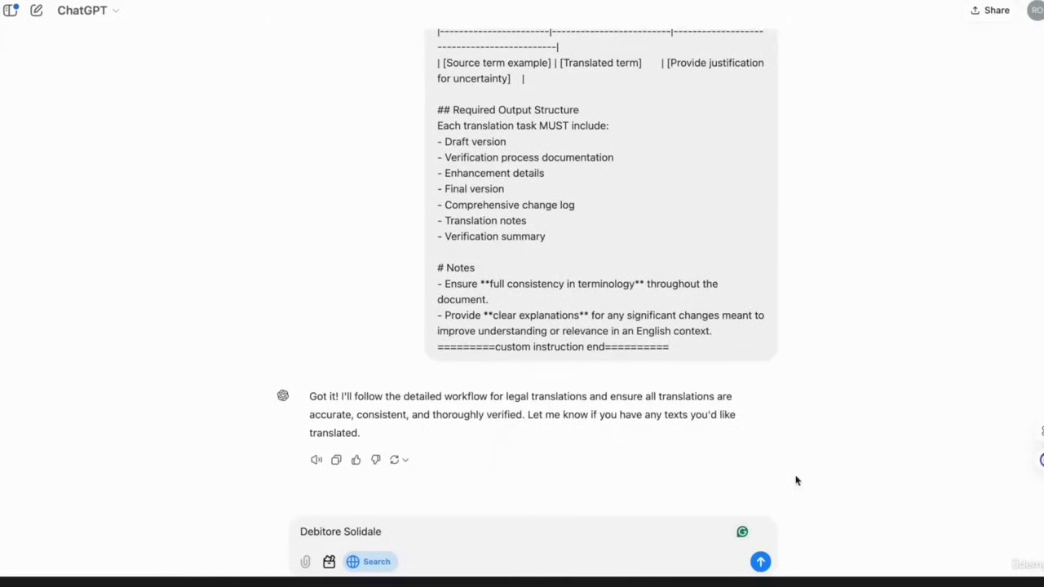
key(Return)
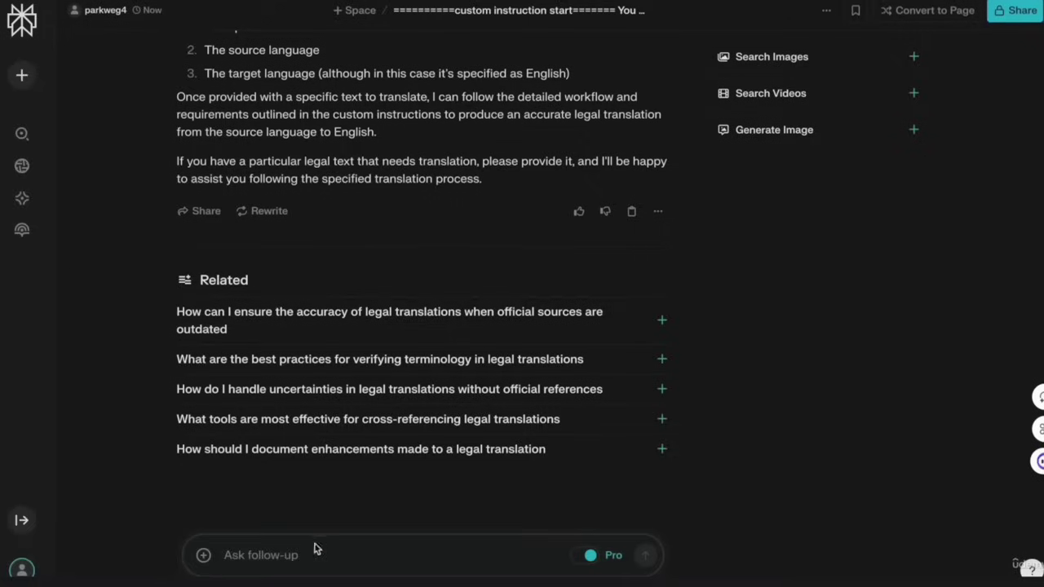
Step: Ask Perplexity to translate 'Debitore Solidale' into English
text(Translate this into Engli)
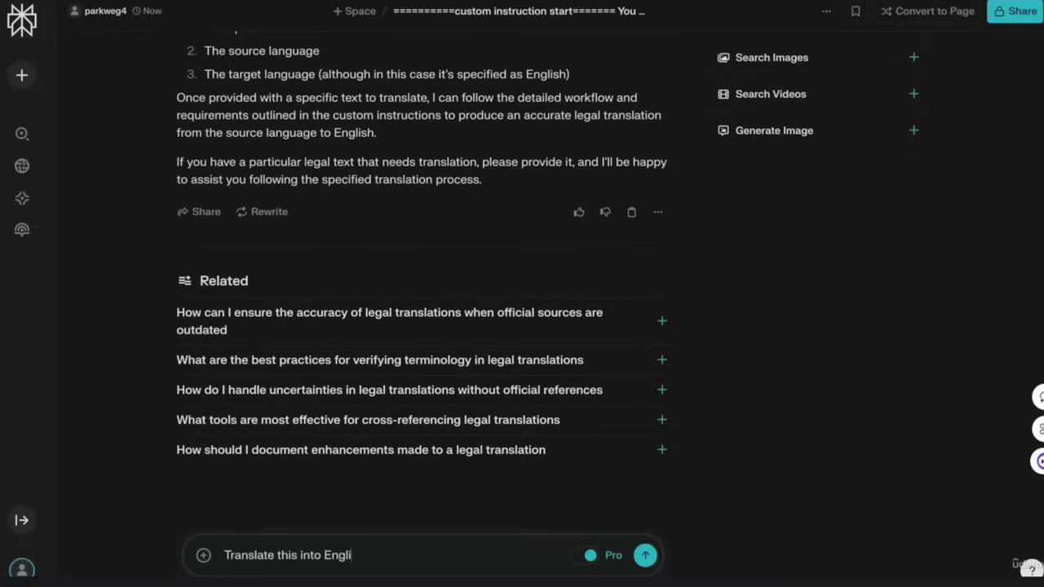
text(sh:)
key(shift+Return)
text(Debitore Solidale)
key(Return)
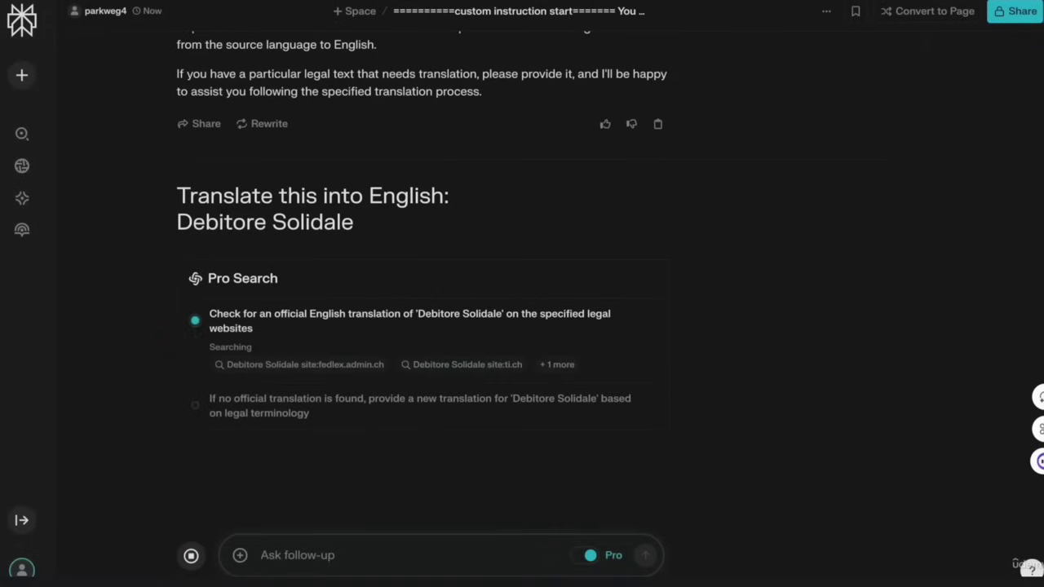